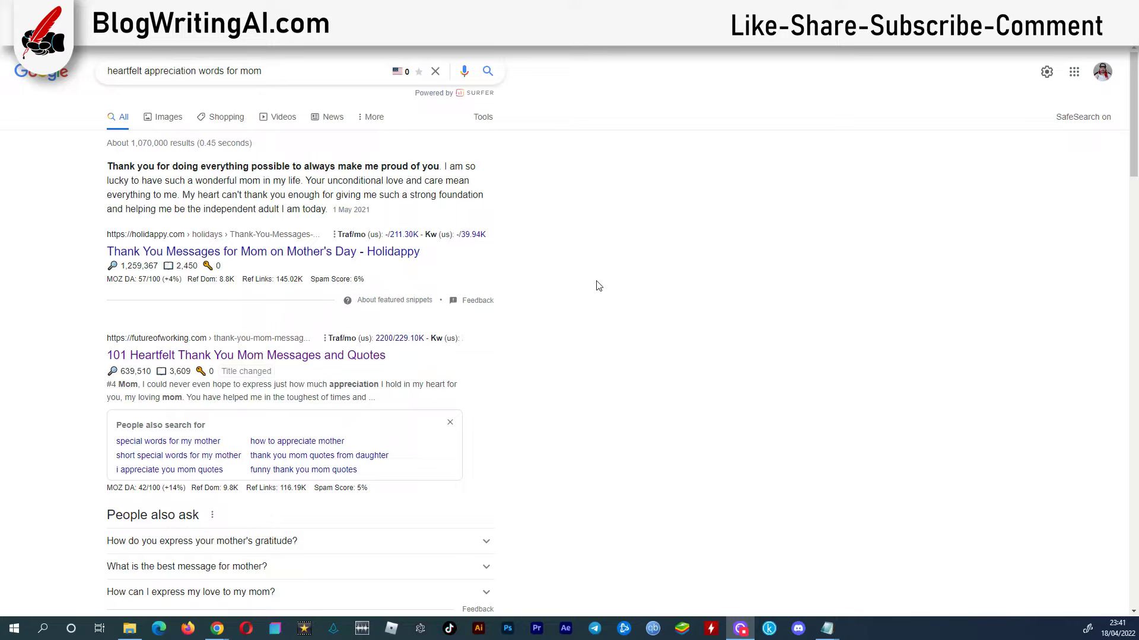
Select the 'heartfelt appreciation words for mom' query in the search box.
{"action": "mouse_move", "coordinate": [226, 70]}
{"action": "left_mouse_down"}
{"action": "mouse_move", "coordinate": [262, 71]}
{"action": "mouse_move", "coordinate": [105, 76]}
{"action": "left_mouse_up"}
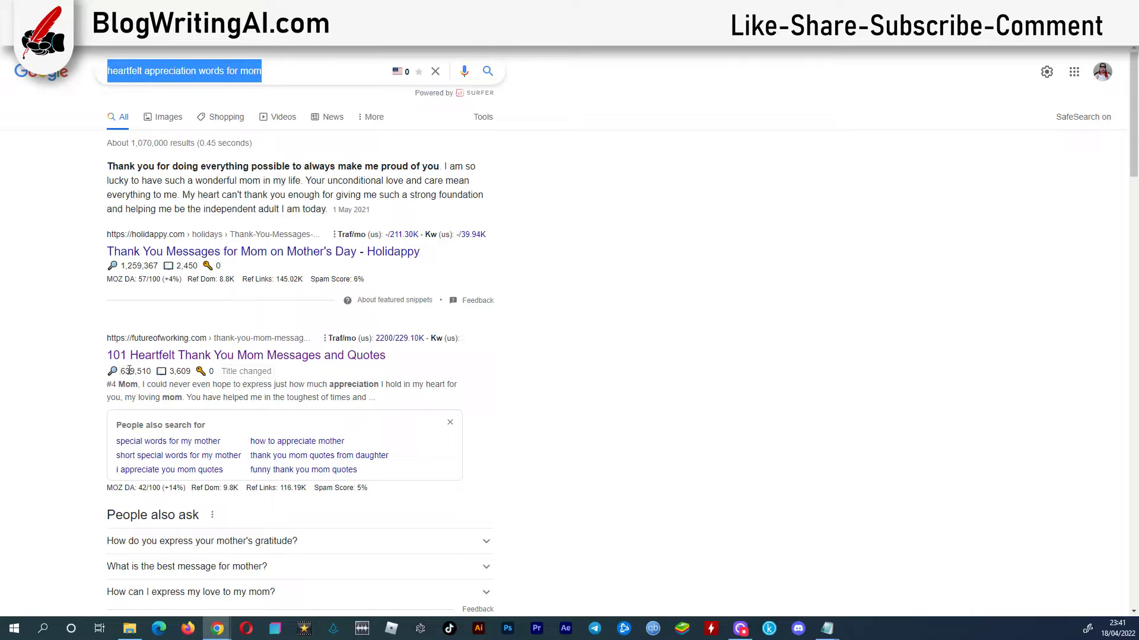
{"action": "left_click", "coordinate": [153, 360]}
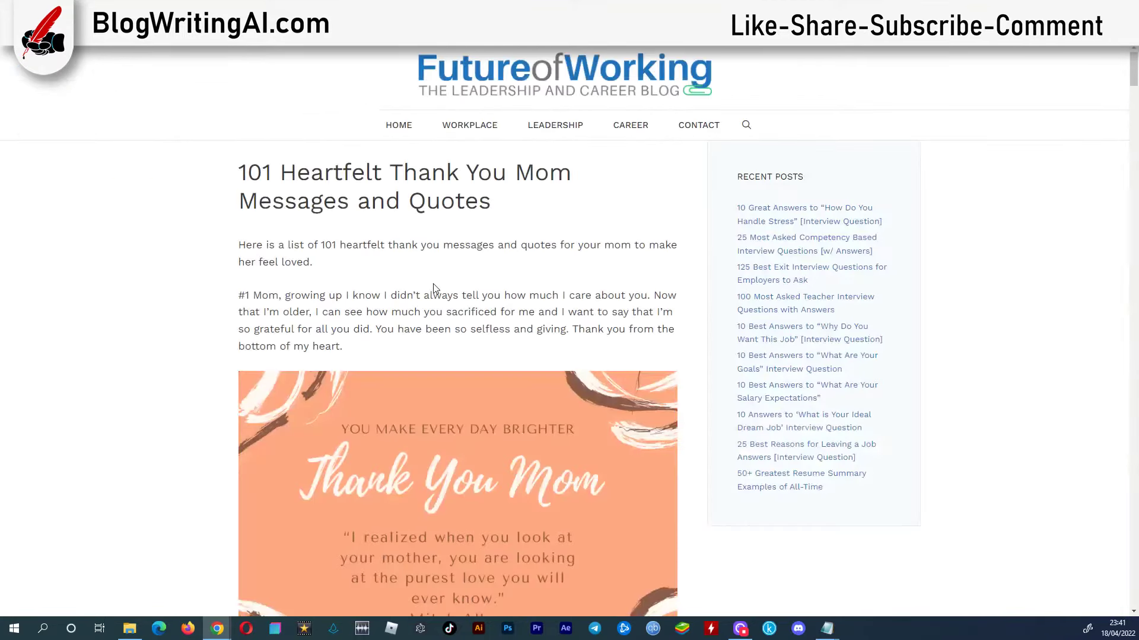
{"action": "scroll", "coordinate": [267, 287], "scroll_direction": "down", "scroll_amount": 1}
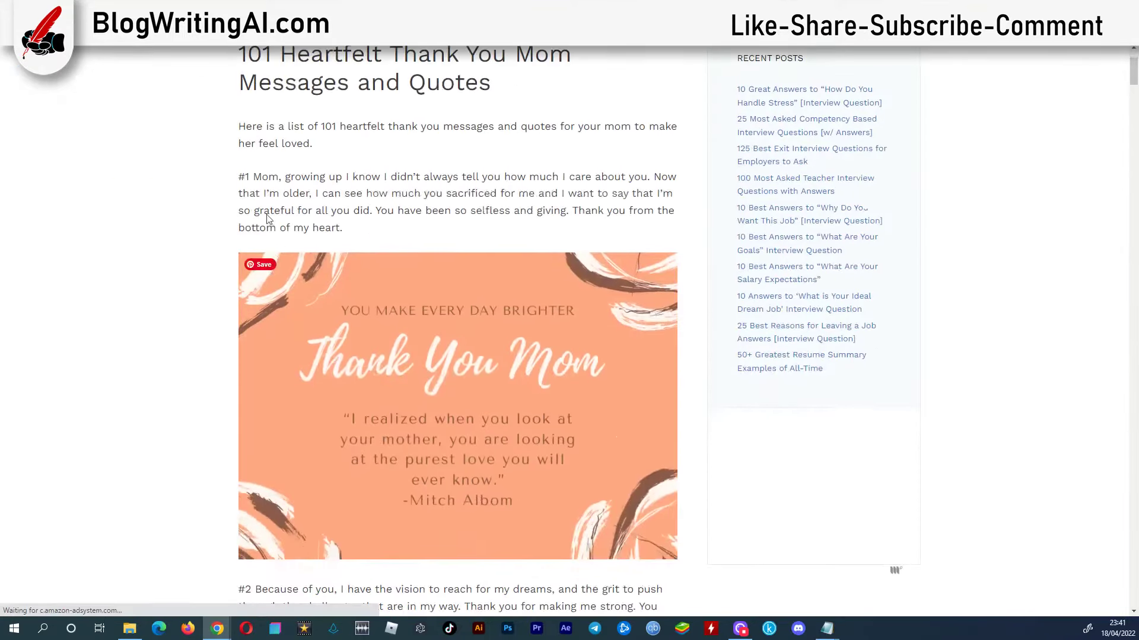
{"action": "scroll", "coordinate": [229, 228], "scroll_direction": "down", "scroll_amount": 1}
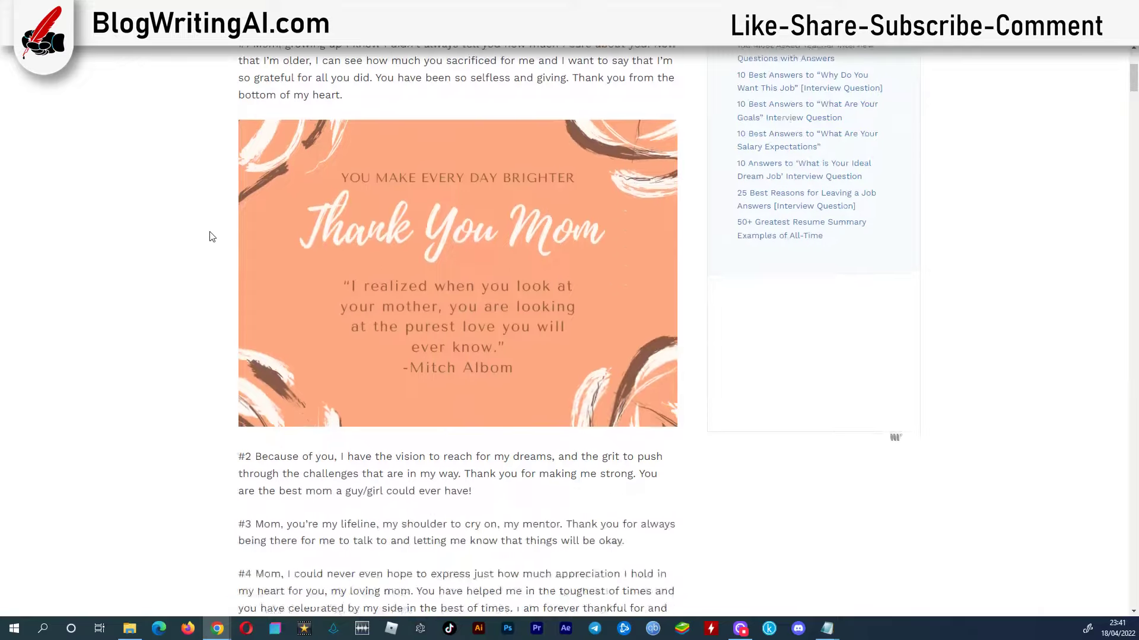
{"action": "scroll", "coordinate": [230, 229], "scroll_direction": "down", "scroll_amount": 1}
{"action": "scroll", "coordinate": [233, 226], "scroll_direction": "down", "scroll_amount": 2}
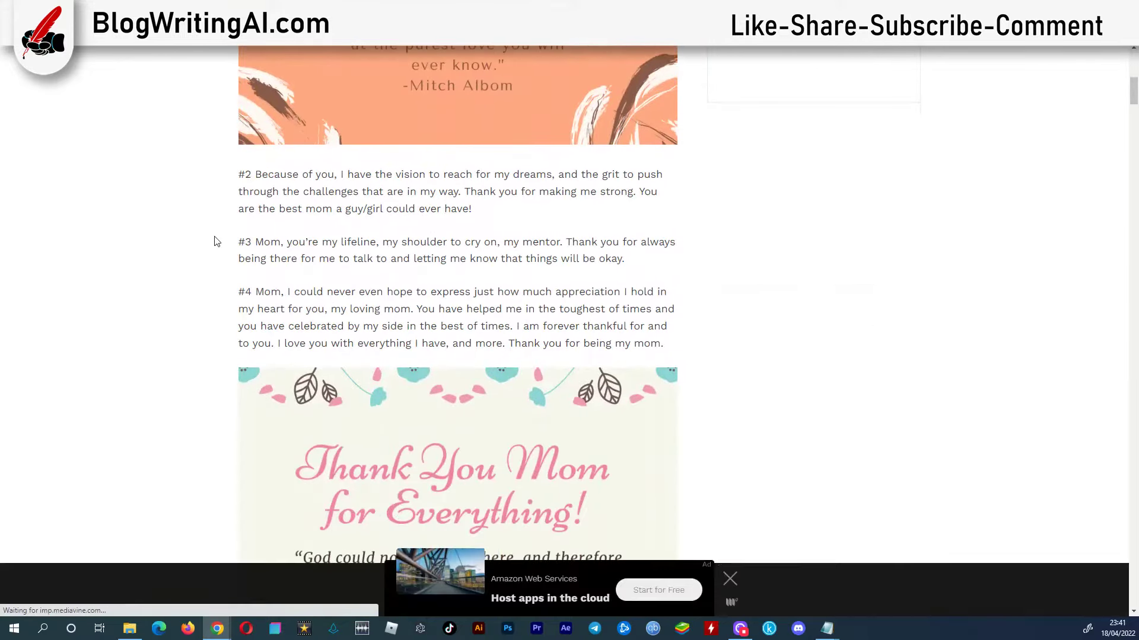
{"action": "scroll", "coordinate": [209, 243], "scroll_direction": "down", "scroll_amount": 2}
{"action": "scroll", "coordinate": [210, 244], "scroll_direction": "down", "scroll_amount": 2}
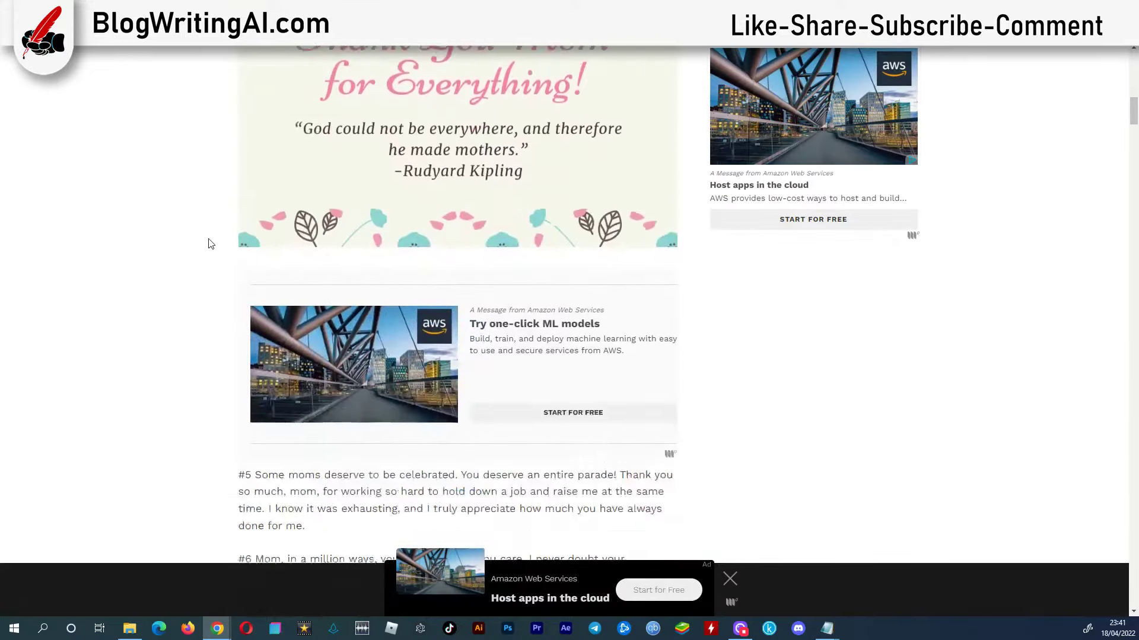
{"action": "scroll", "coordinate": [209, 243], "scroll_direction": "down", "scroll_amount": 1}
{"action": "scroll", "coordinate": [209, 245], "scroll_direction": "down", "scroll_amount": 1}
{"action": "scroll", "coordinate": [209, 244], "scroll_direction": "down", "scroll_amount": 1}
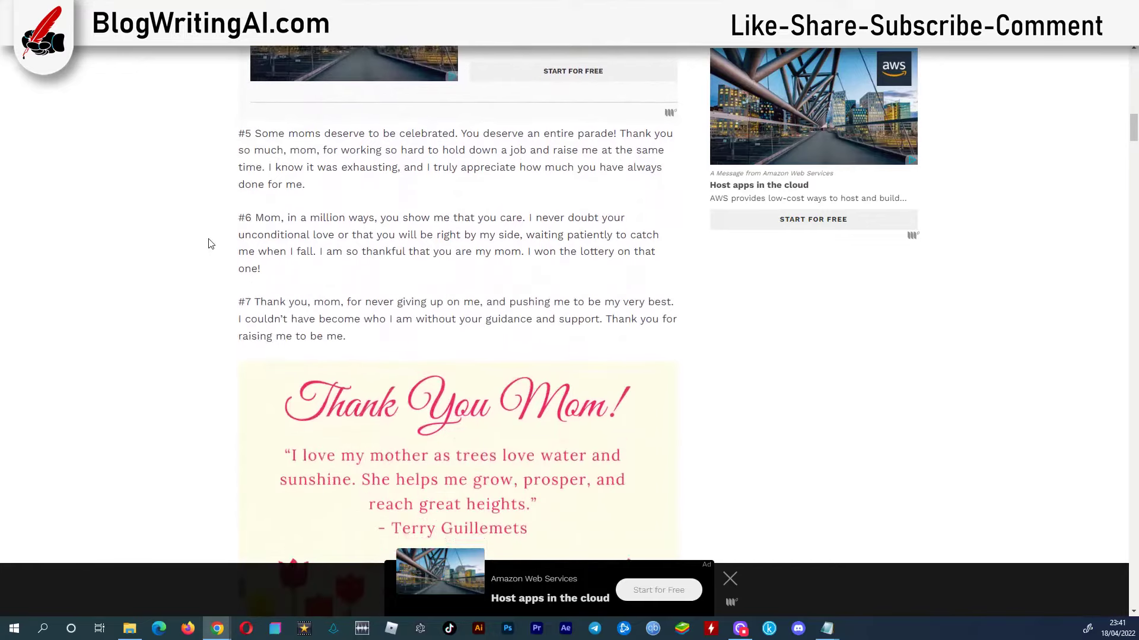
{"action": "scroll", "coordinate": [209, 244], "scroll_direction": "down", "scroll_amount": 1}
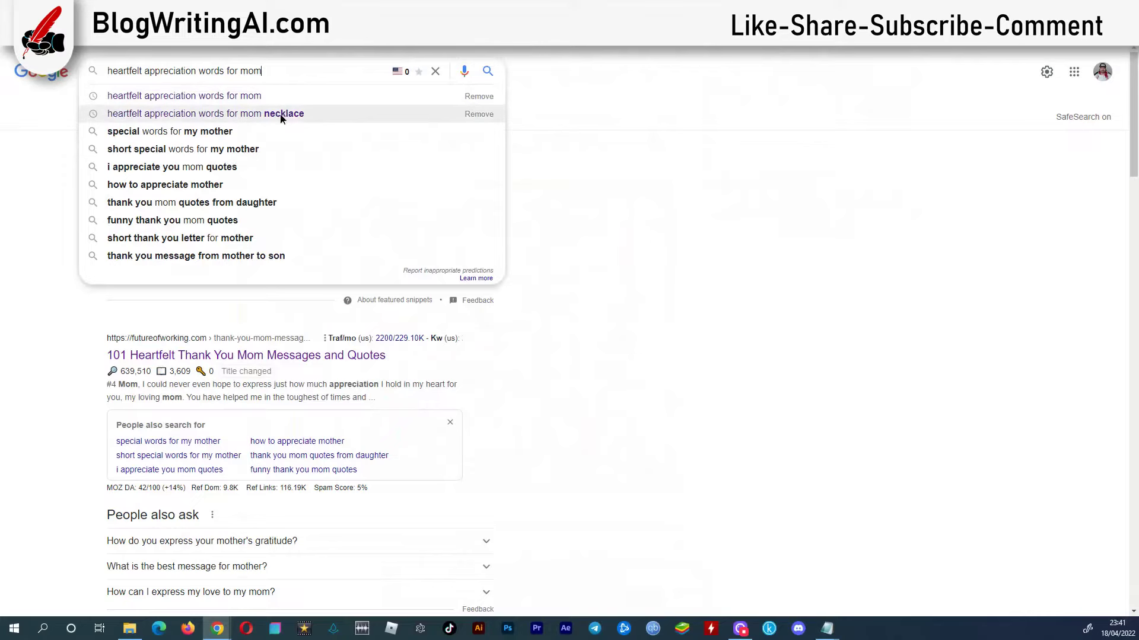
Choose the 'heartfelt appreciation words for mom necklace' suggestion and view its image results.
{"action": "left_click", "coordinate": [281, 114]}
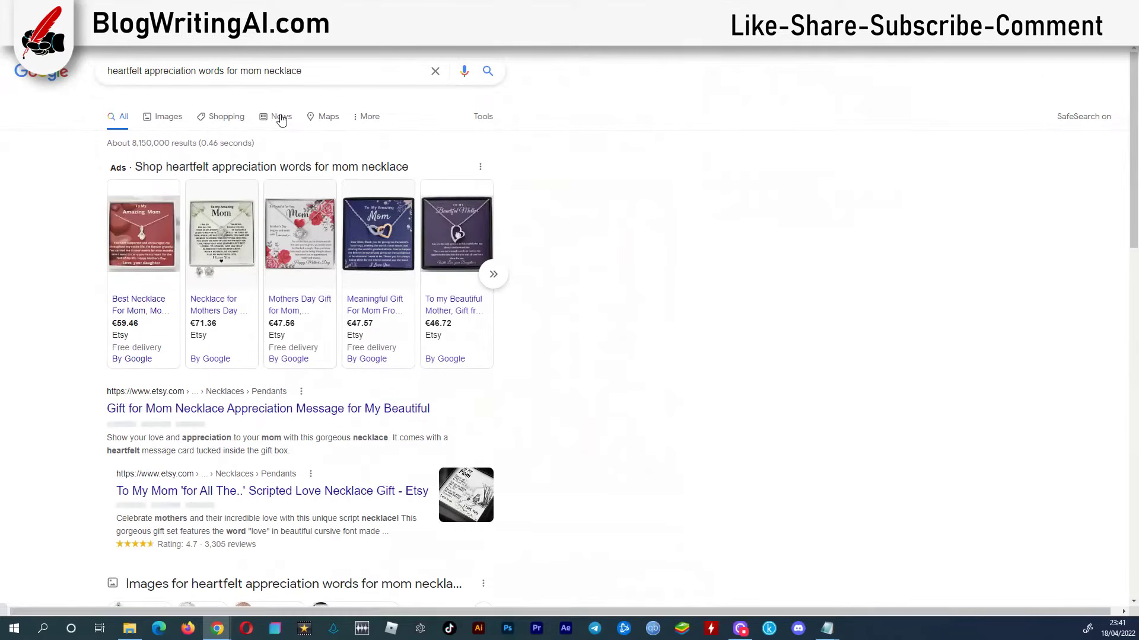
{"action": "left_click", "coordinate": [163, 119]}
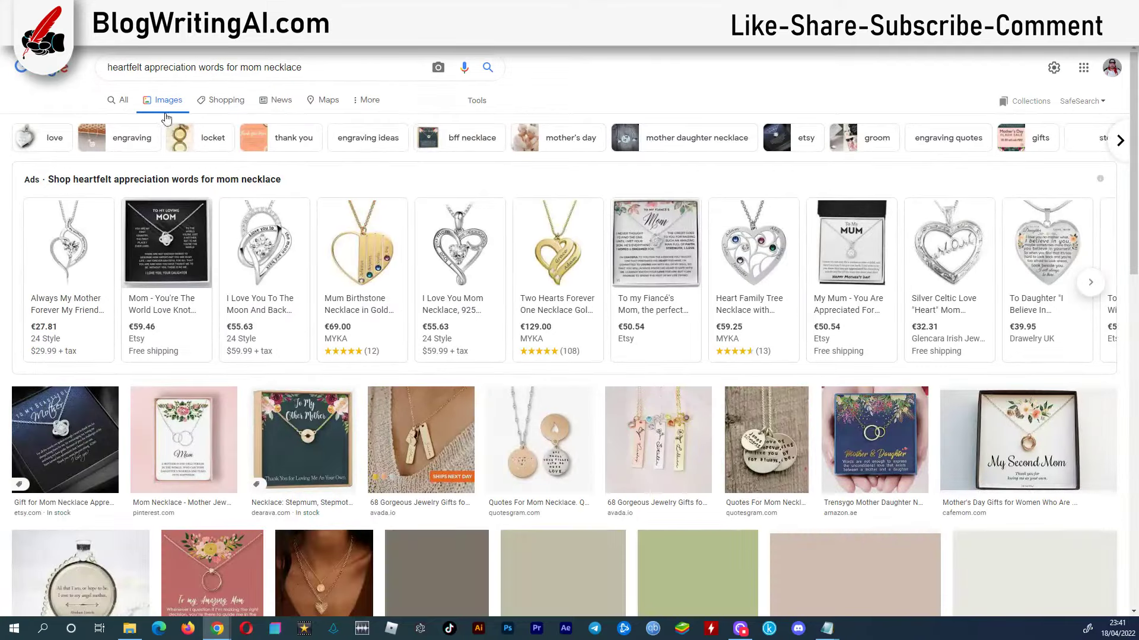
{"action": "scroll", "coordinate": [360, 306], "scroll_direction": "down", "scroll_amount": 1}
{"action": "scroll", "coordinate": [360, 306], "scroll_direction": "down", "scroll_amount": 2}
{"action": "scroll", "coordinate": [358, 305], "scroll_direction": "down", "scroll_amount": 1}
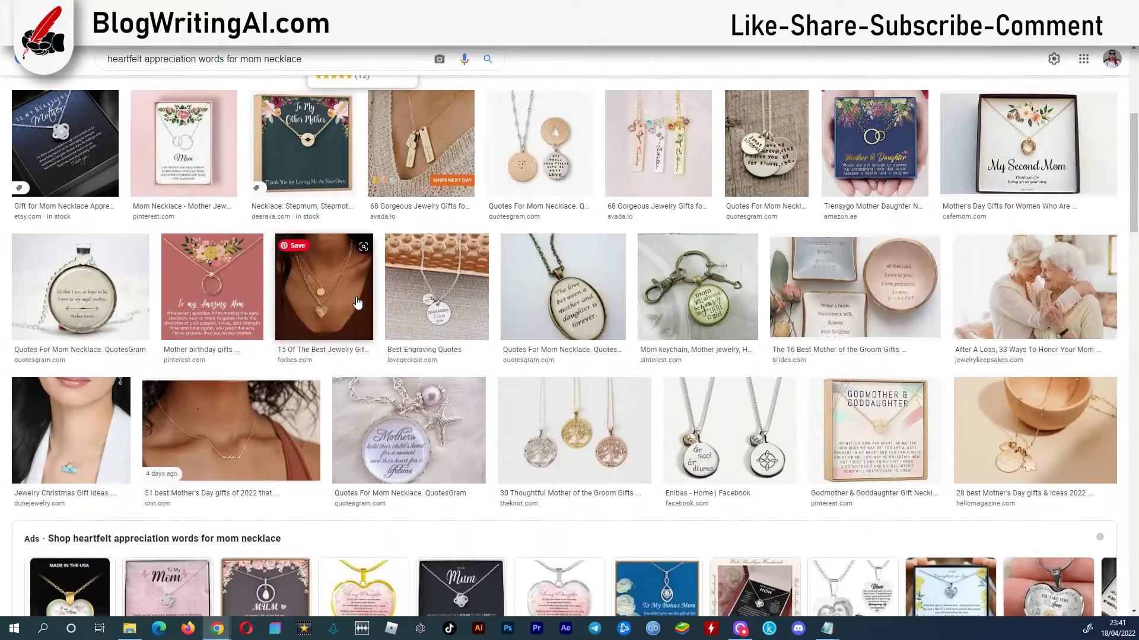
{"action": "scroll", "coordinate": [357, 303], "scroll_direction": "down", "scroll_amount": 1}
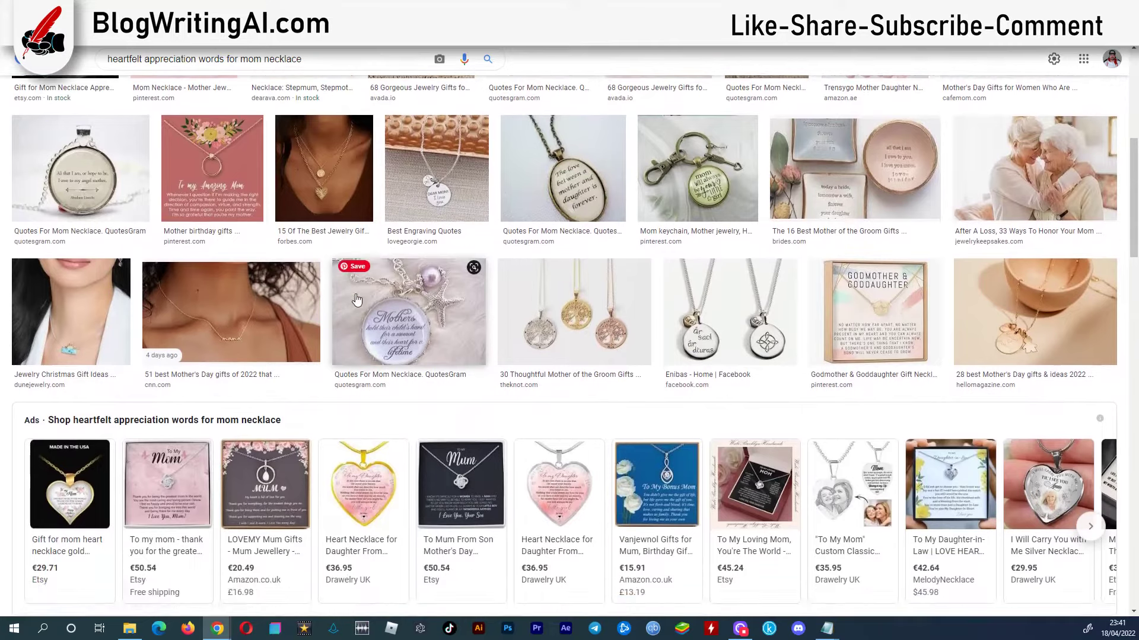
Enlarge the Godmother & Goddaughter necklace card, capture its quote with Copyfish, and copy the text.
{"action": "left_click", "coordinate": [902, 307]}
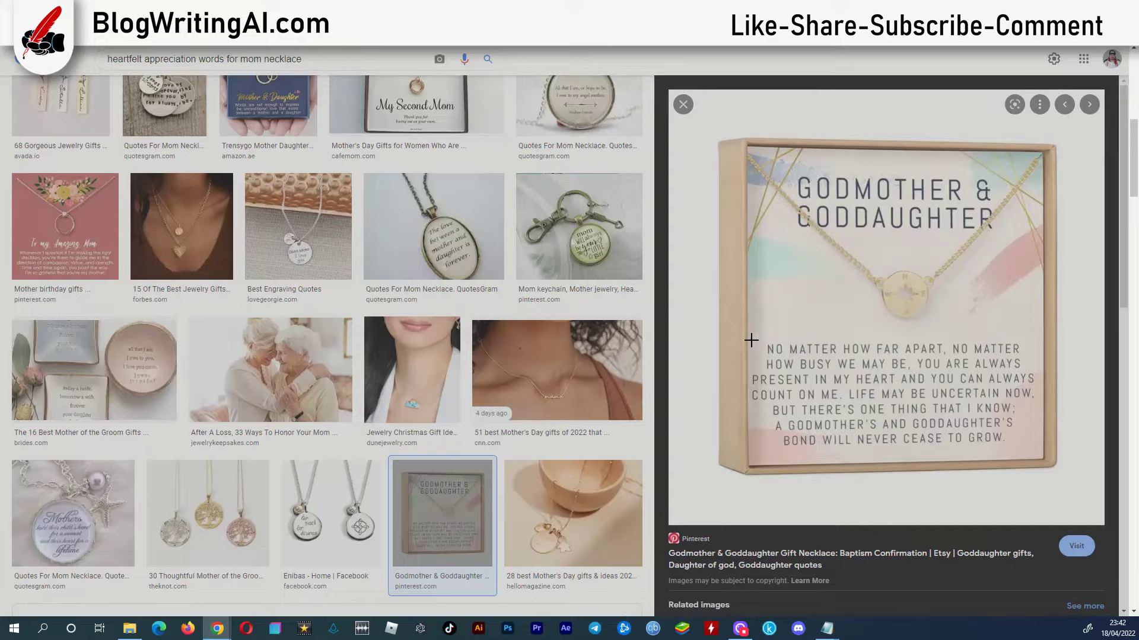
{"action": "left_click_drag", "start_coordinate": [751, 340], "coordinate": [1028, 449]}
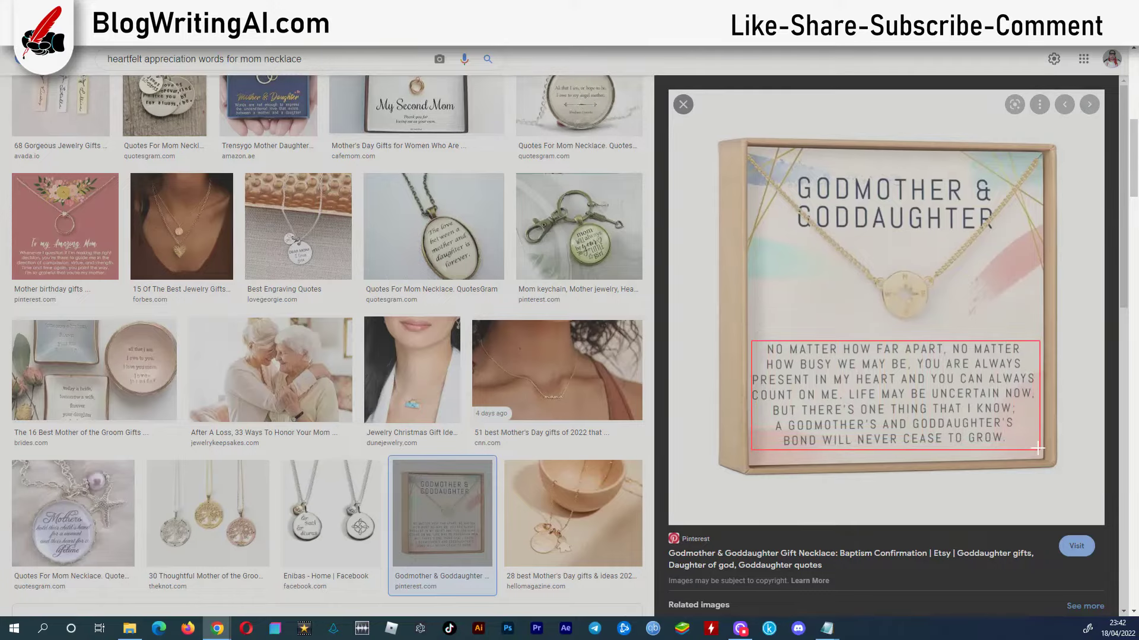
{"action": "left_click_drag", "start_coordinate": [1027, 449], "coordinate": [1037, 454]}
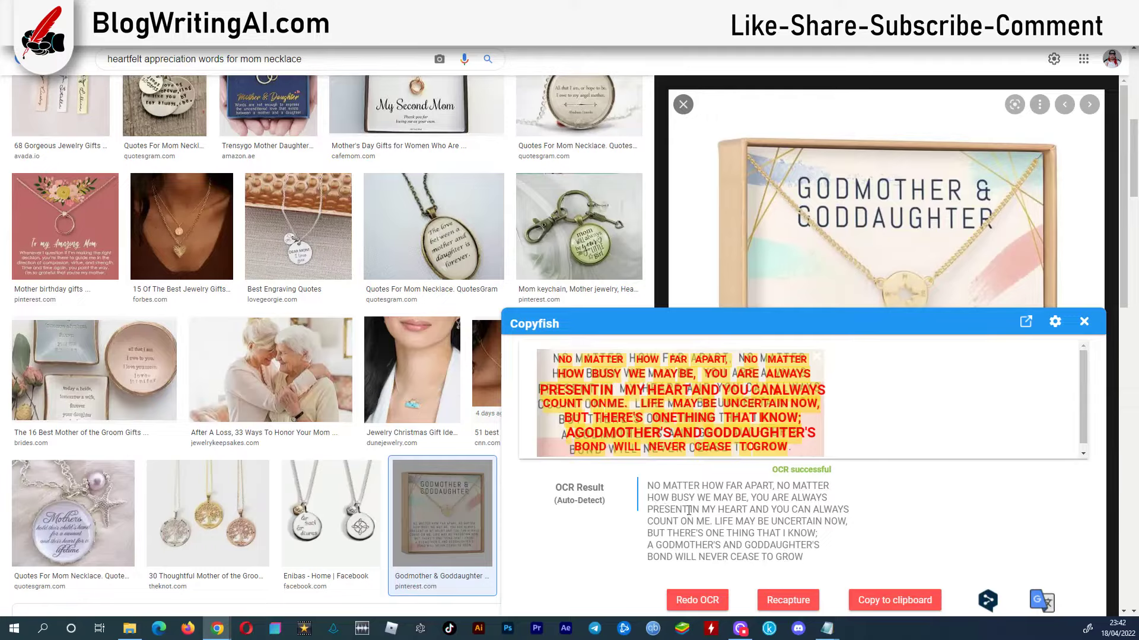
{"action": "left_click", "coordinate": [909, 601]}
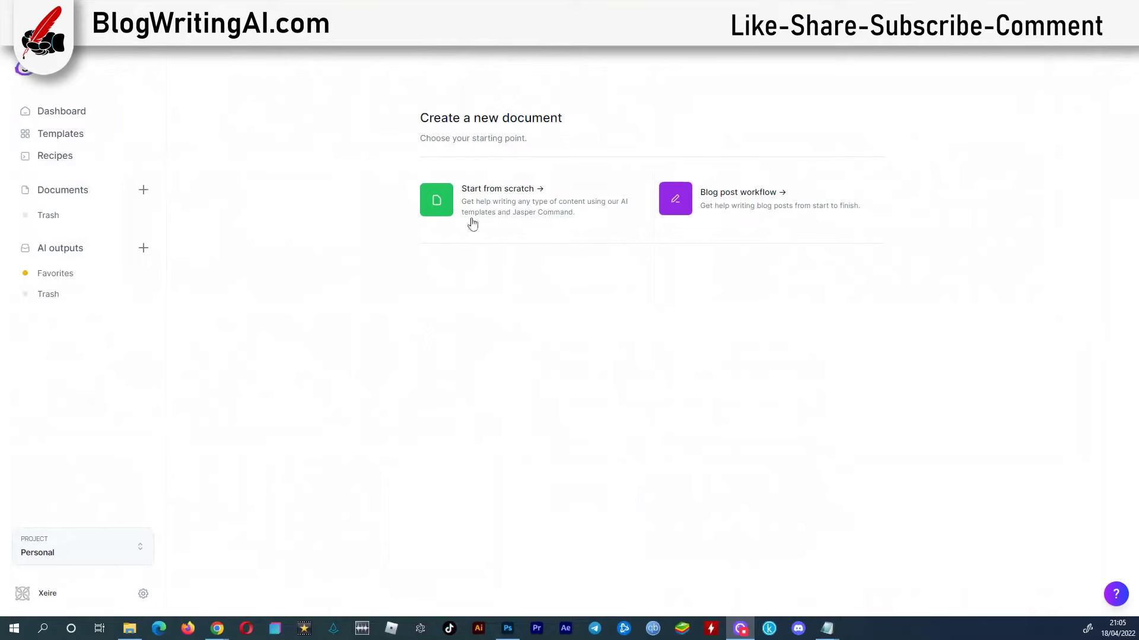
Start a blank document, paste the thank-you messages and remove the extra blank line.
{"action": "left_click", "coordinate": [480, 207]}
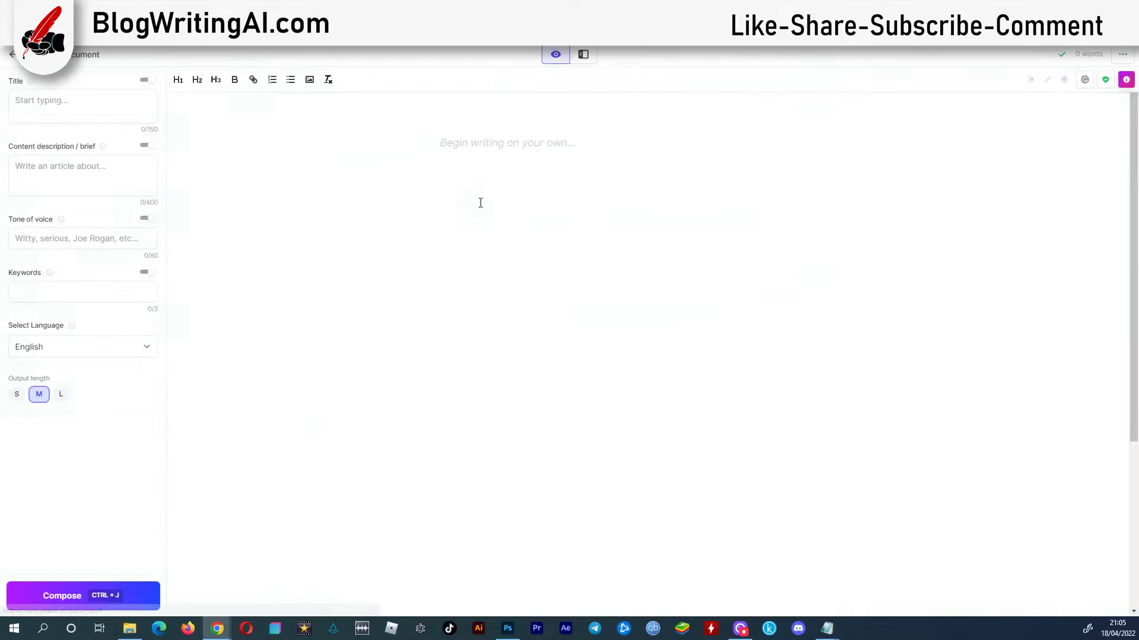
{"action": "type", "text": "- Mom, I may not have said thank you often enough, but I appreciate you so much for the special role you have always played in my life. Thank you, mom. I will always love you.  - You are always the first person I call on for advice. You are not just my mother, but my counselor and friend and I appreciate you more than you’ll ever know.  - You are an amazing, strong and selfless woman and I am so lucky to have a mother like you."}
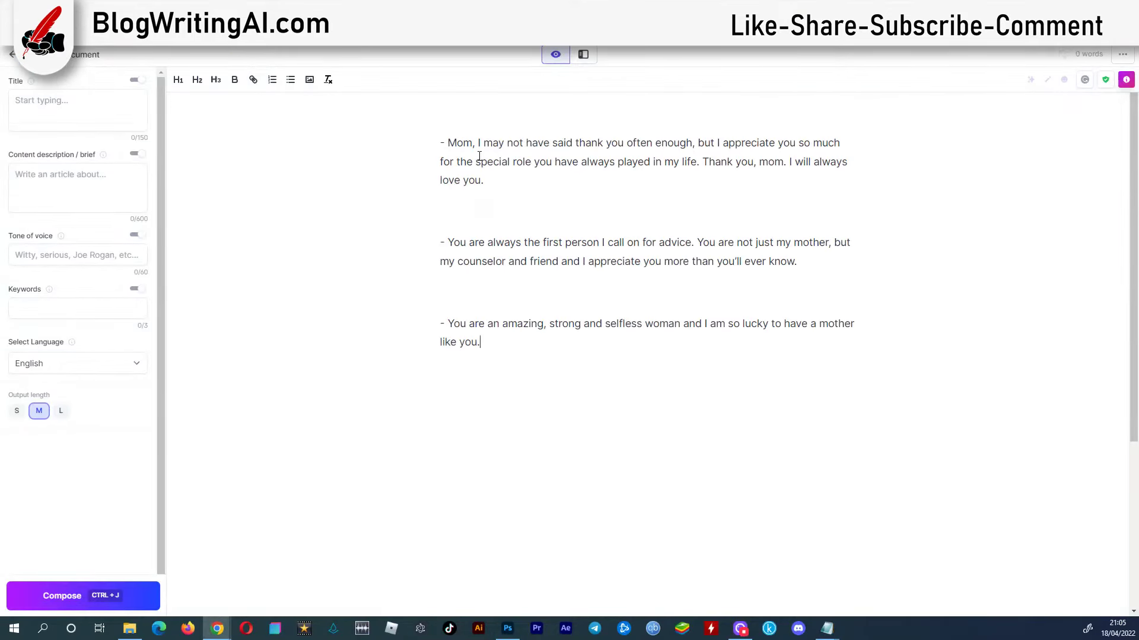
{"action": "left_click", "coordinate": [454, 205]}
{"action": "key", "text": "BackSpace"}
{"action": "key", "text": "BackSpace"}
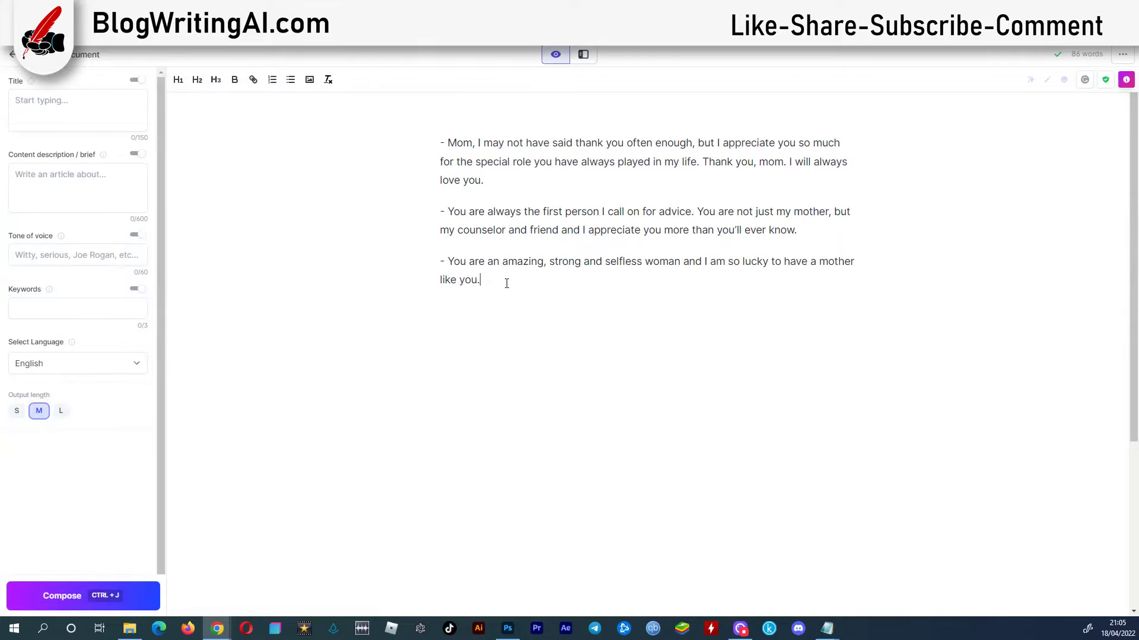
Generate three more batches of thank-you-mom messages with Compose (Ctrl+J).
{"action": "key", "text": "Return"}
{"action": "key", "text": "ctrl+j"}
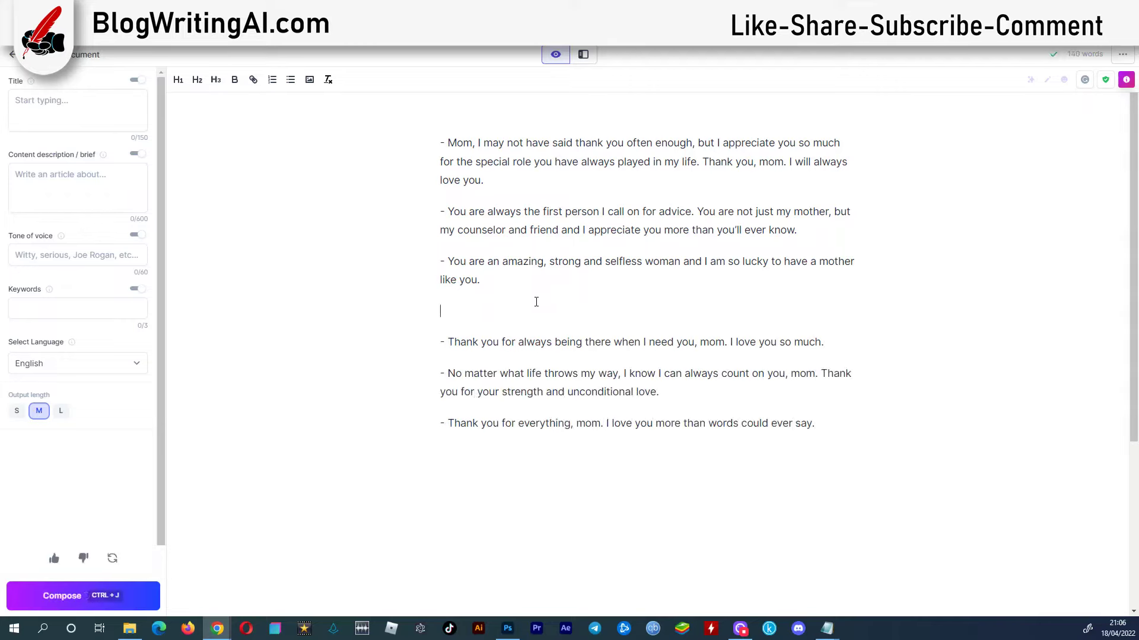
{"action": "key", "text": "ctrl+j"}
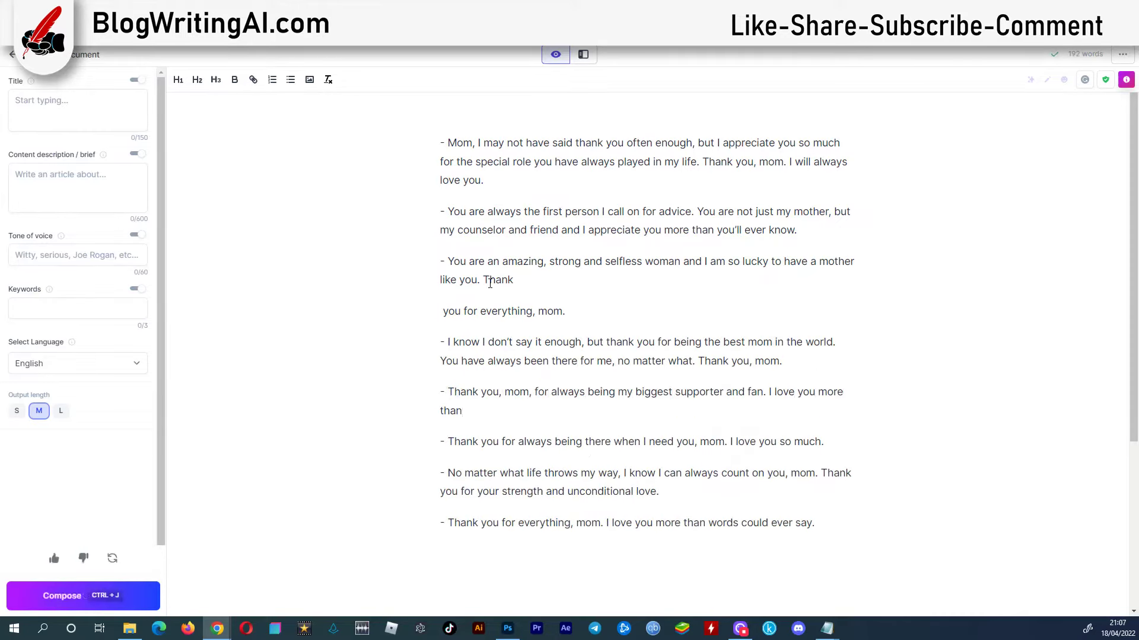
{"action": "key", "text": "ctrl+j"}
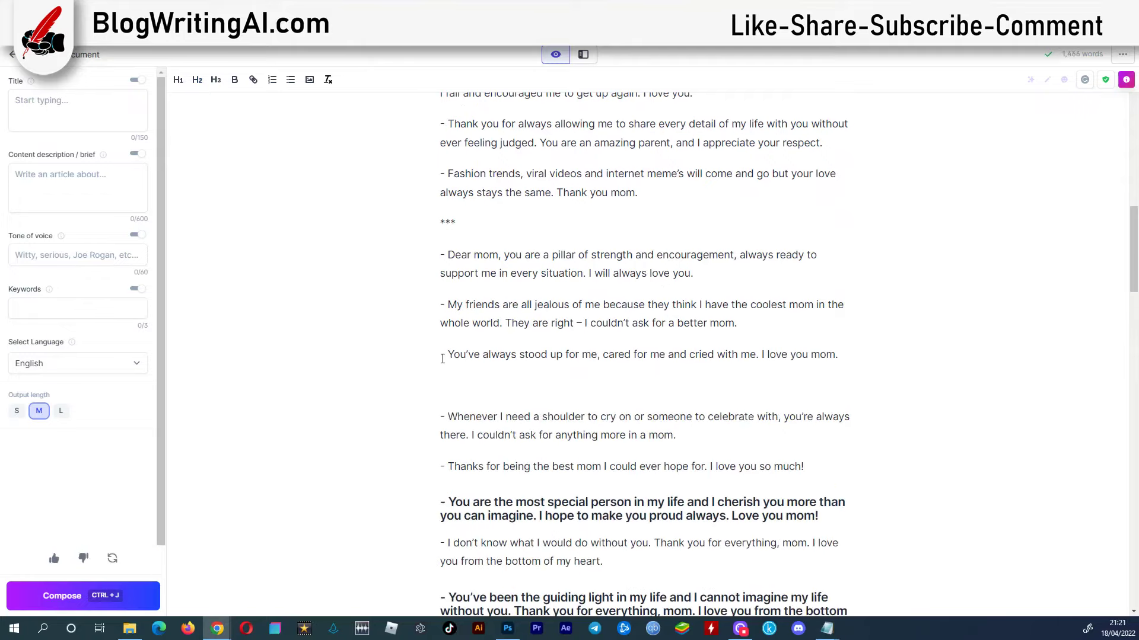
{"action": "scroll", "coordinate": [737, 223], "scroll_direction": "down", "scroll_amount": 3}
{"action": "scroll", "coordinate": [775, 361], "scroll_direction": "down", "scroll_amount": 2}
{"action": "scroll", "coordinate": [813, 247], "scroll_direction": "down", "scroll_amount": 3}
{"action": "scroll", "coordinate": [811, 264], "scroll_direction": "down", "scroll_amount": 3}
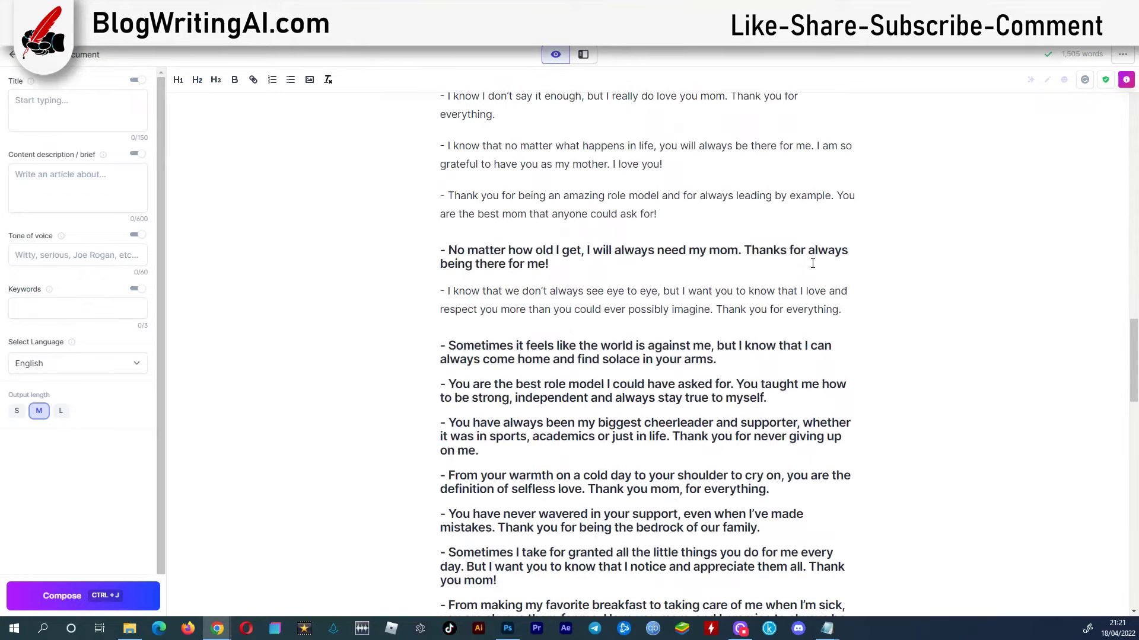
{"action": "scroll", "coordinate": [812, 264], "scroll_direction": "down", "scroll_amount": 1}
{"action": "scroll", "coordinate": [795, 330], "scroll_direction": "down", "scroll_amount": 2}
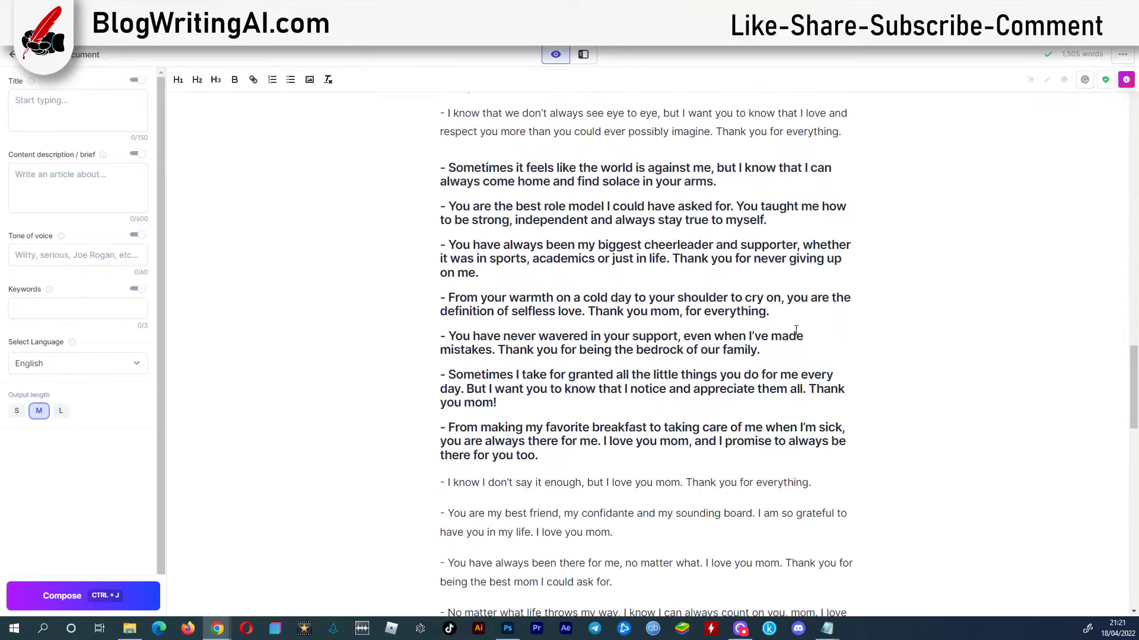
{"action": "scroll", "coordinate": [806, 402], "scroll_direction": "down", "scroll_amount": 1}
{"action": "scroll", "coordinate": [897, 381], "scroll_direction": "down", "scroll_amount": 2}
{"action": "scroll", "coordinate": [937, 331], "scroll_direction": "down", "scroll_amount": 2}
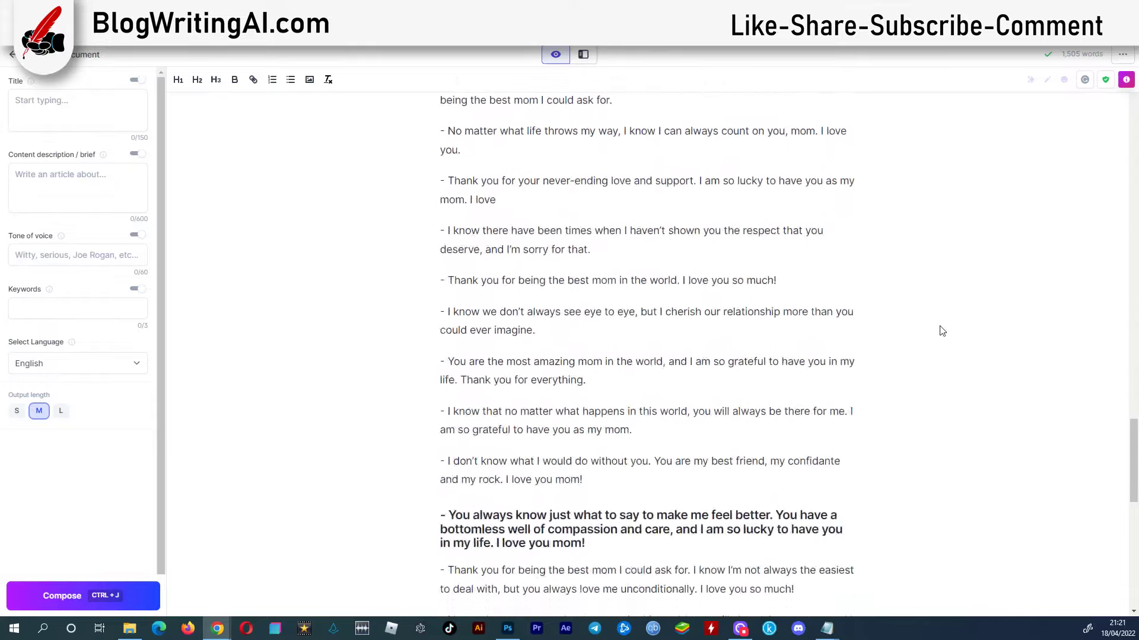
{"action": "scroll", "coordinate": [815, 335], "scroll_direction": "down", "scroll_amount": 2}
{"action": "scroll", "coordinate": [883, 338], "scroll_direction": "down", "scroll_amount": 2}
{"action": "scroll", "coordinate": [887, 323], "scroll_direction": "down", "scroll_amount": 2}
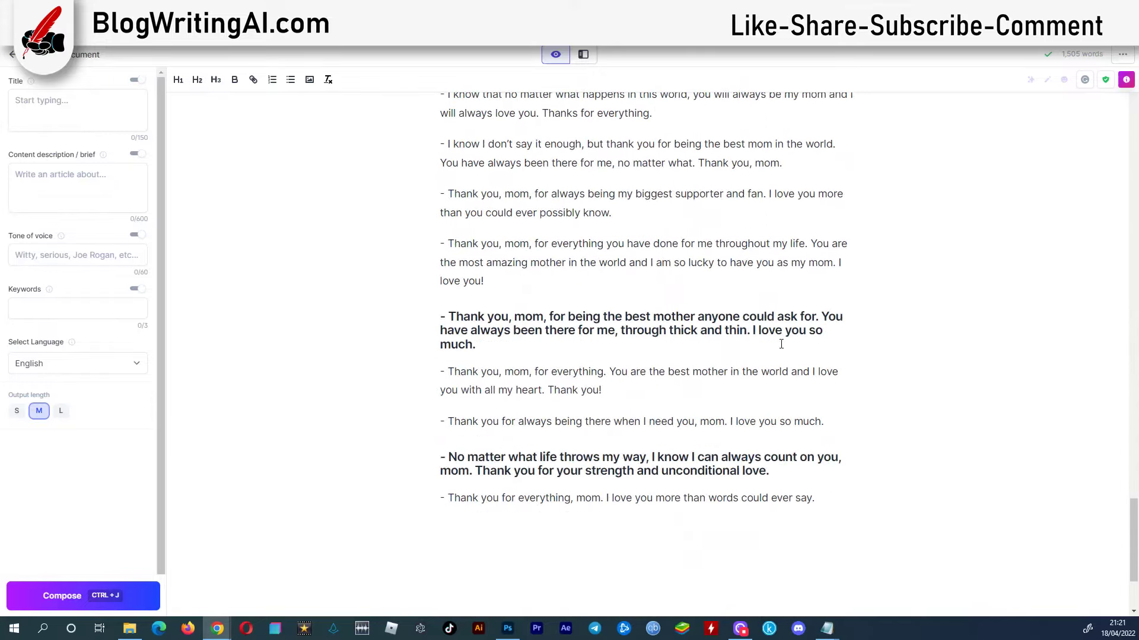
{"action": "scroll", "coordinate": [881, 356], "scroll_direction": "down", "scroll_amount": 1}
{"action": "scroll", "coordinate": [879, 366], "scroll_direction": "down", "scroll_amount": 2}
{"action": "scroll", "coordinate": [887, 359], "scroll_direction": "up", "scroll_amount": 3}
{"action": "scroll", "coordinate": [892, 351], "scroll_direction": "up", "scroll_amount": 5}
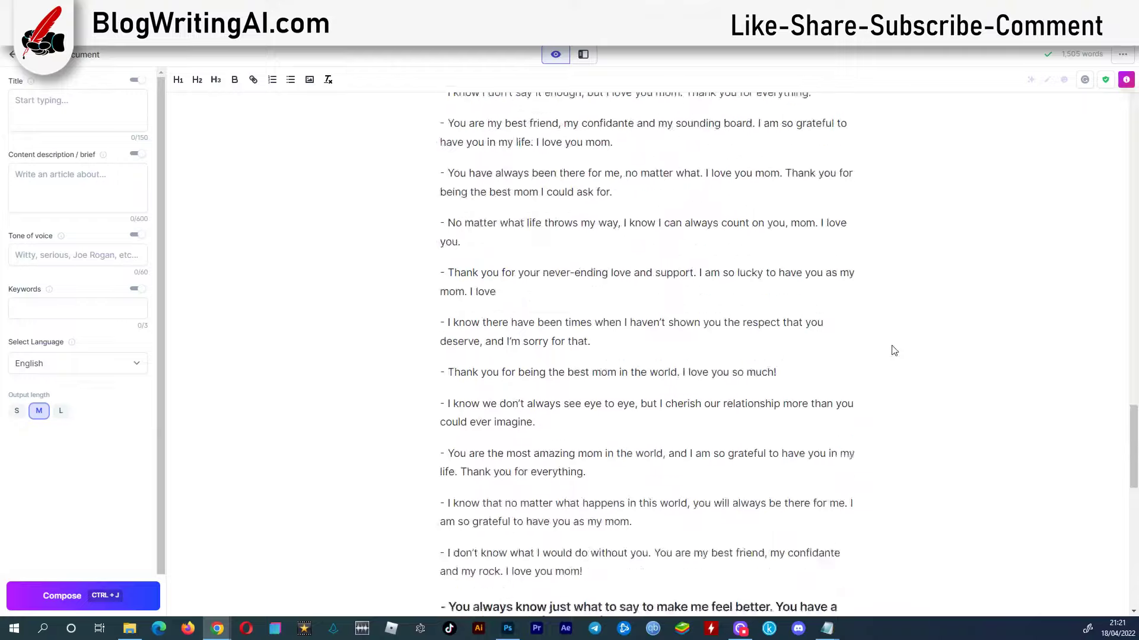
{"action": "scroll", "coordinate": [893, 351], "scroll_direction": "up", "scroll_amount": 3}
{"action": "scroll", "coordinate": [895, 347], "scroll_direction": "up", "scroll_amount": 3}
{"action": "scroll", "coordinate": [894, 346], "scroll_direction": "up", "scroll_amount": 5}
{"action": "scroll", "coordinate": [892, 341], "scroll_direction": "up", "scroll_amount": 3}
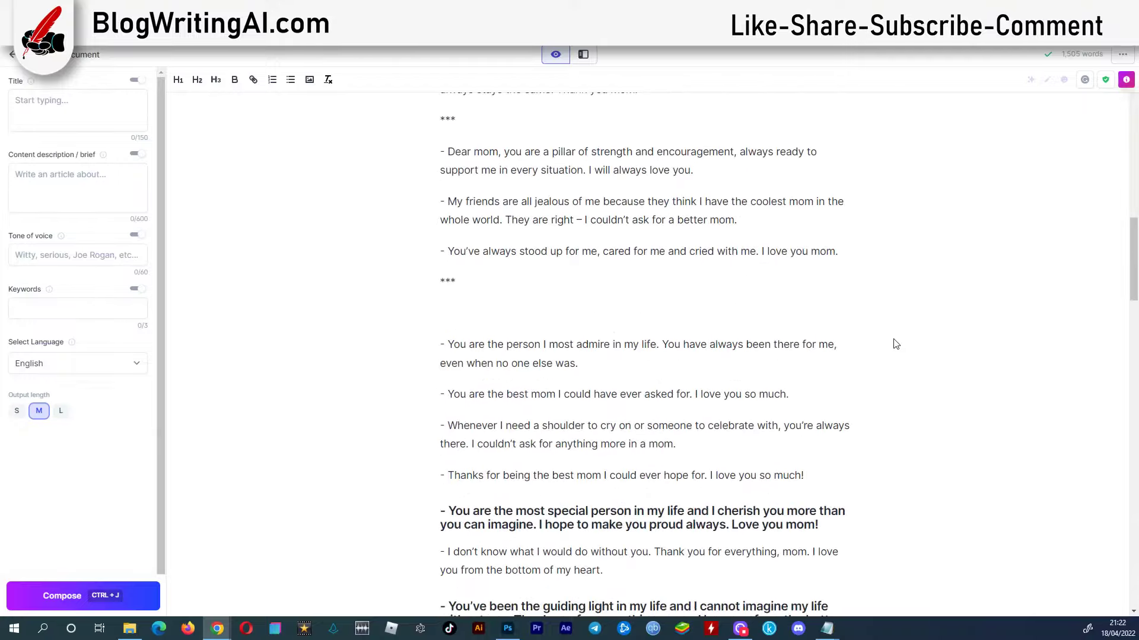
{"action": "scroll", "coordinate": [892, 341], "scroll_direction": "up", "scroll_amount": 2}
{"action": "scroll", "coordinate": [894, 341], "scroll_direction": "up", "scroll_amount": 2}
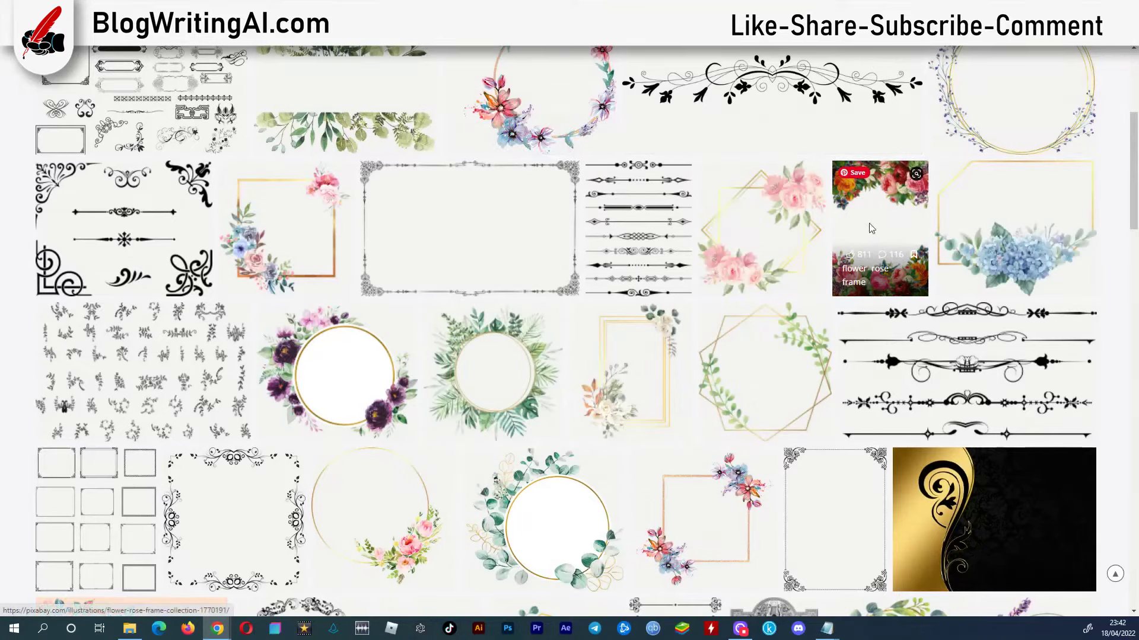
Open the 'flower rose frame' illustration by ArtsyBee from the frames gallery.
{"action": "left_click", "coordinate": [870, 228]}
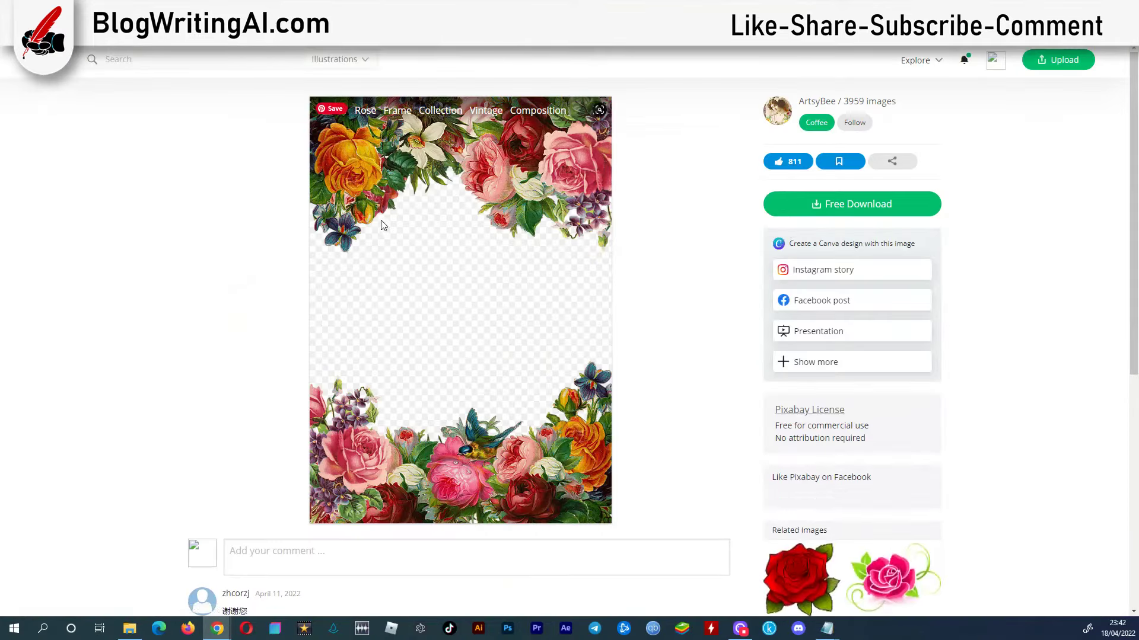